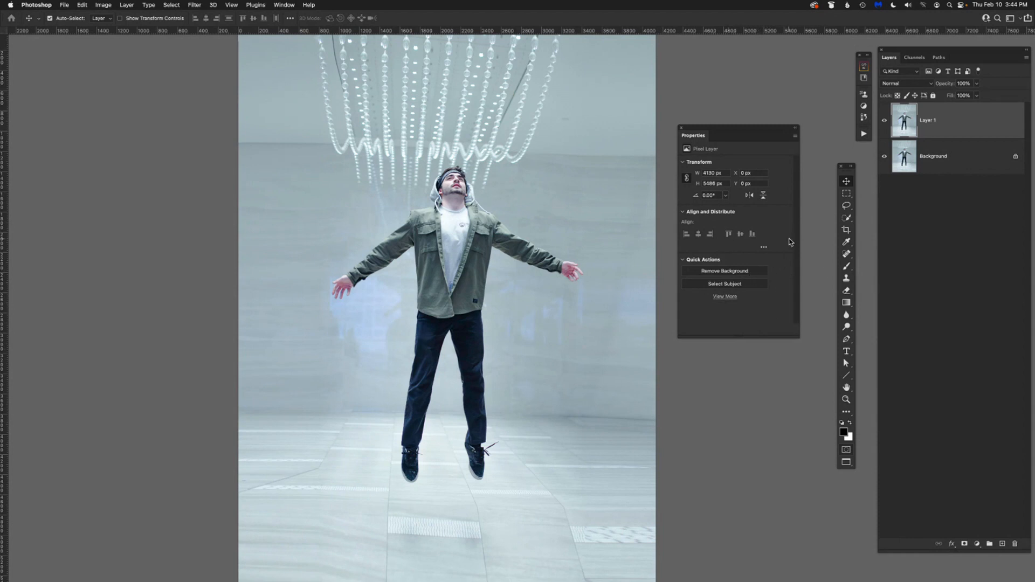
Try to isolate the man on Layer 1 with Remove Background, inspecting the cutout with the Background layer hidden.
left_click(734, 273)
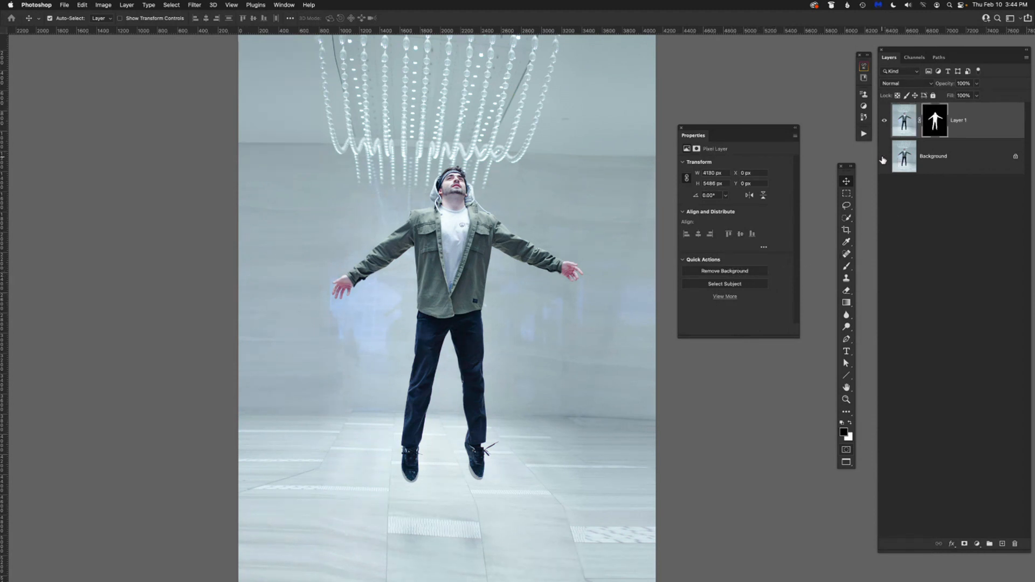
left_click(884, 158)
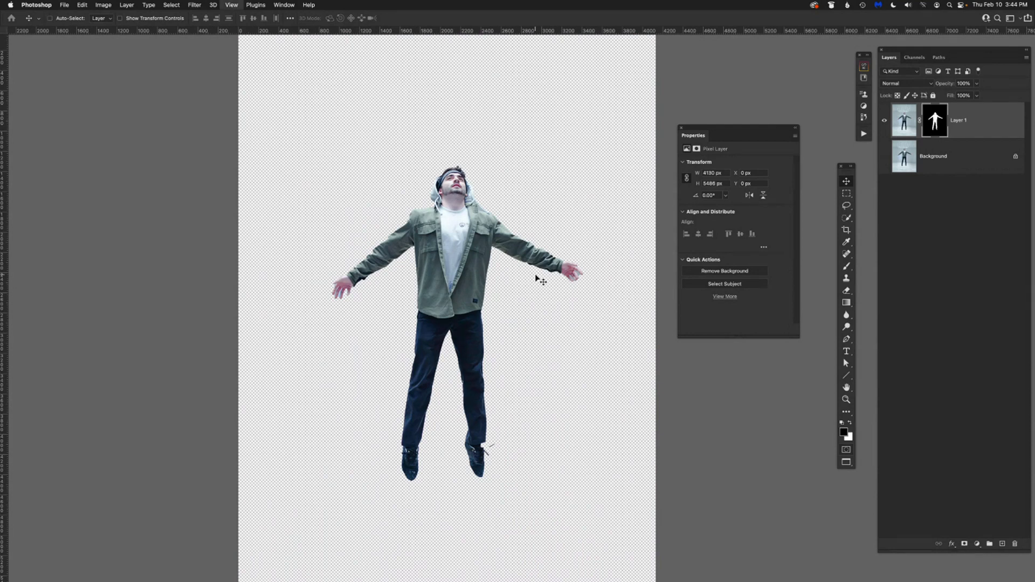
key("super+equal")
key("super+equal")
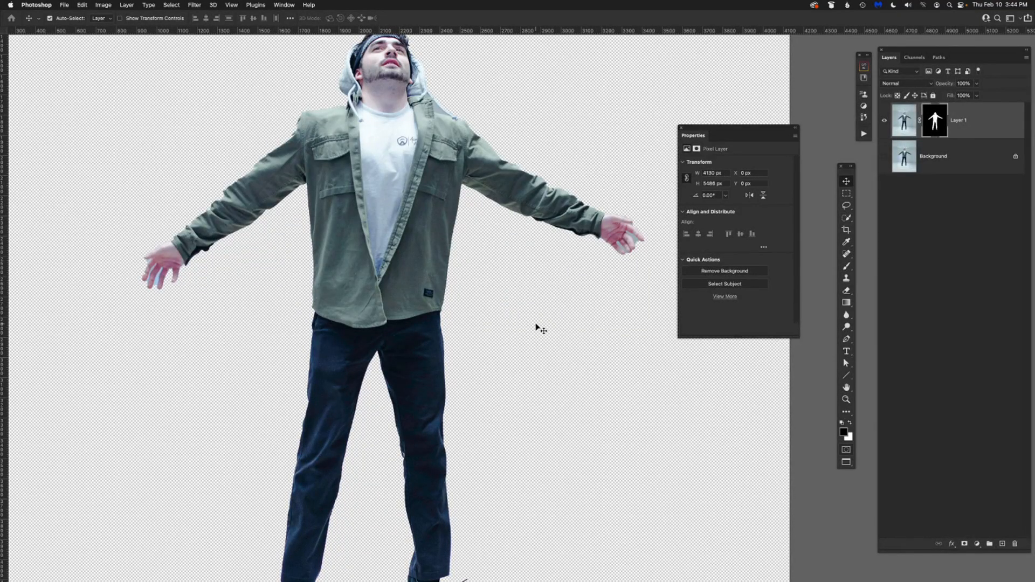
key("super+minus")
key("super+minus")
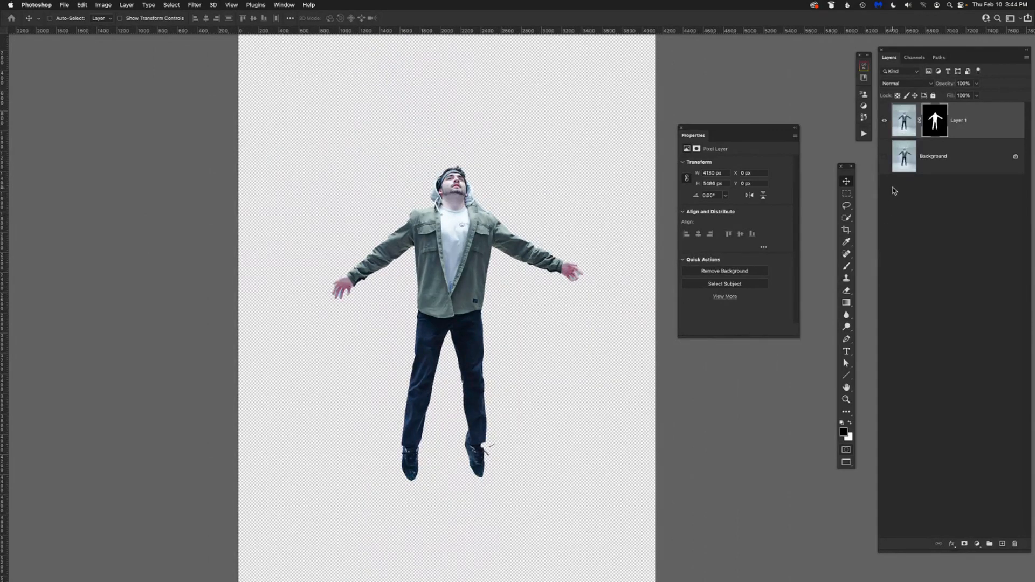
key("super+z")
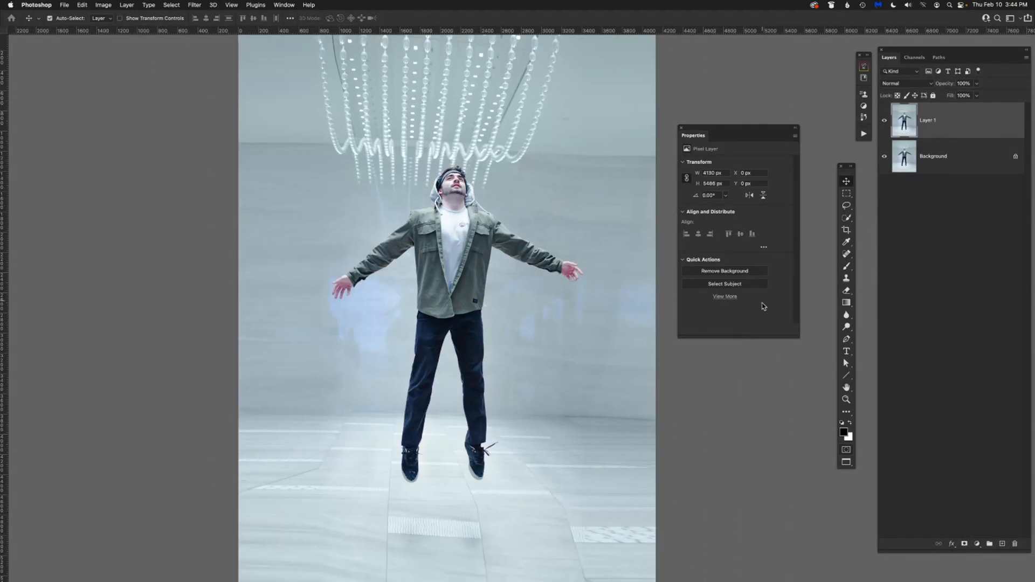
Select the man on Layer 1 with Select Subject and hide the Background layer.
left_click(739, 285)
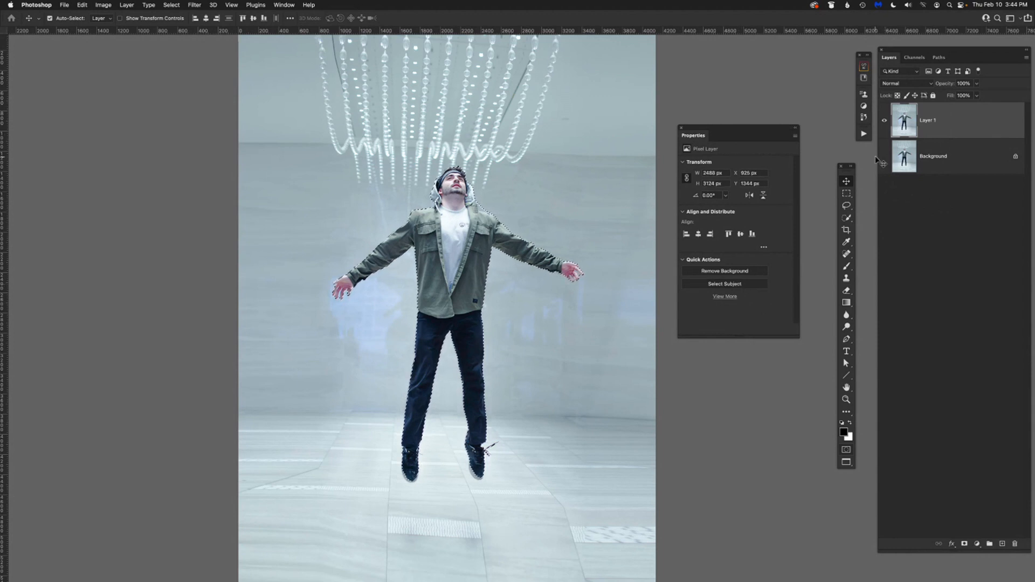
key("super+plus")
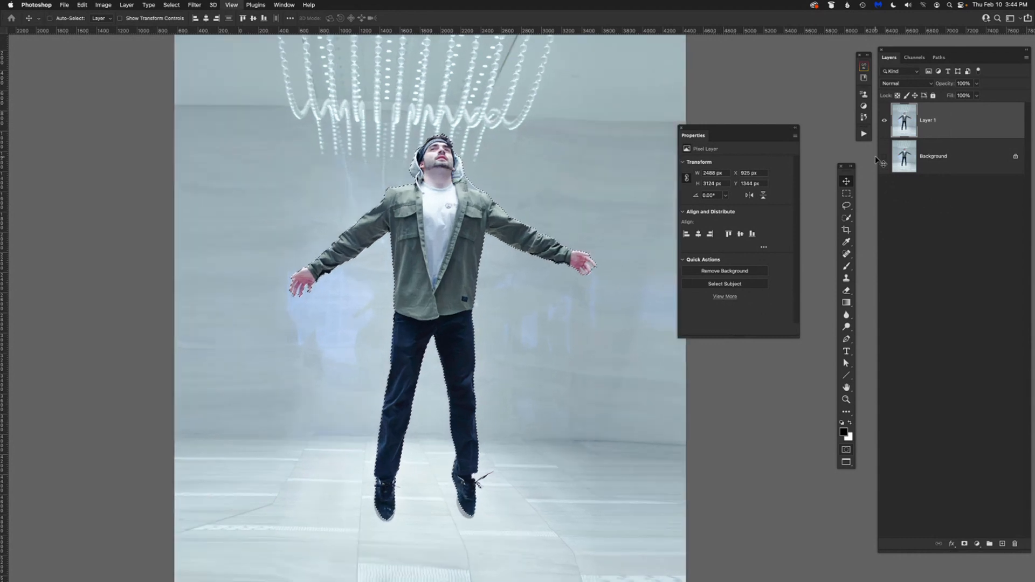
key("super+plus")
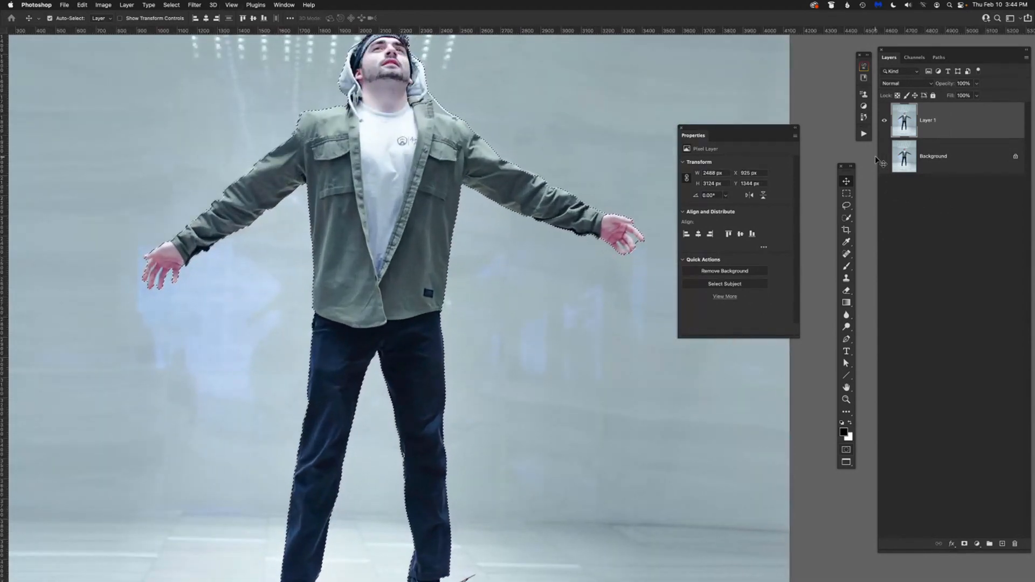
left_click(794, 129)
Examine the selection edges around the man's legs, jacket, sleeves and hand.
scroll(718, 247, "down", 4)
scroll(723, 157, "left", 3)
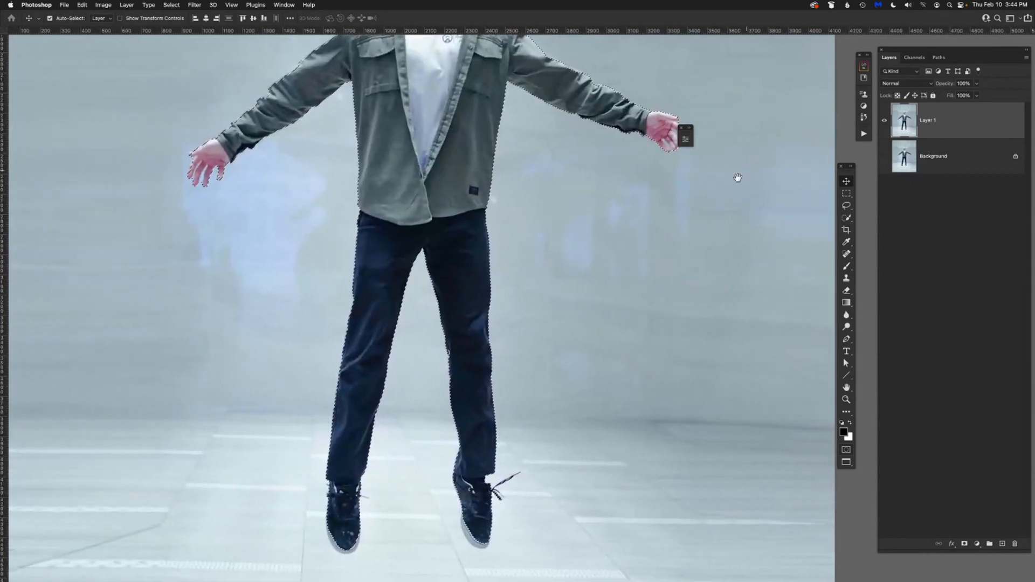
key("super+plus")
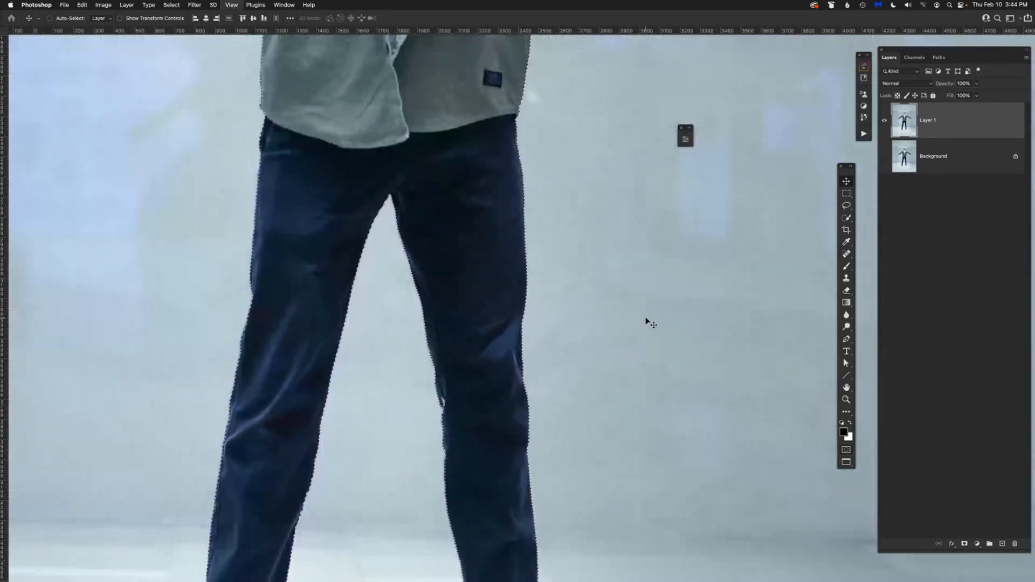
scroll(588, 308, "left", 1)
left_click_drag(562, 534, 725, 577)
left_click_drag(490, 219, 564, 458)
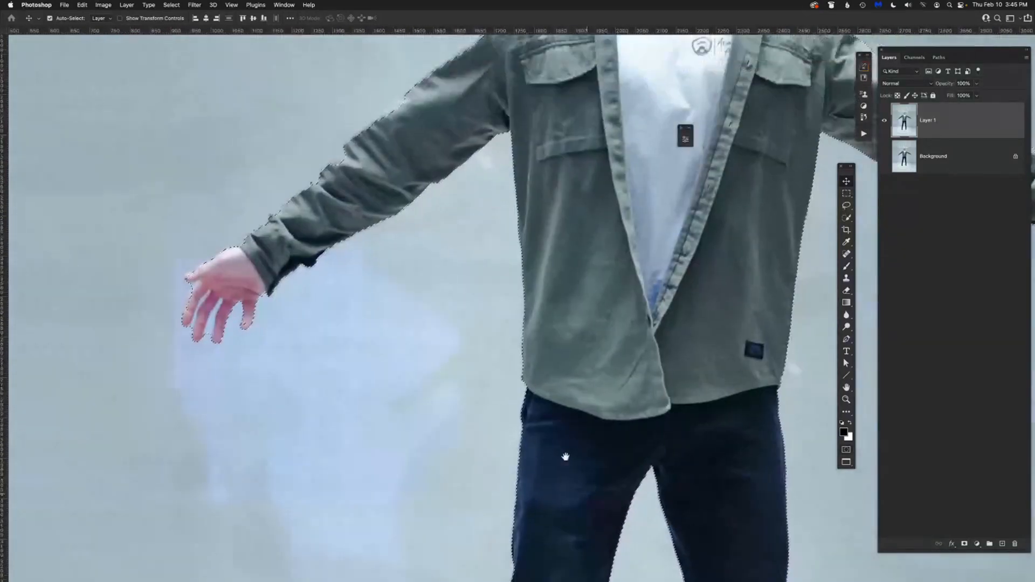
left_click_drag(336, 324, 330, 343)
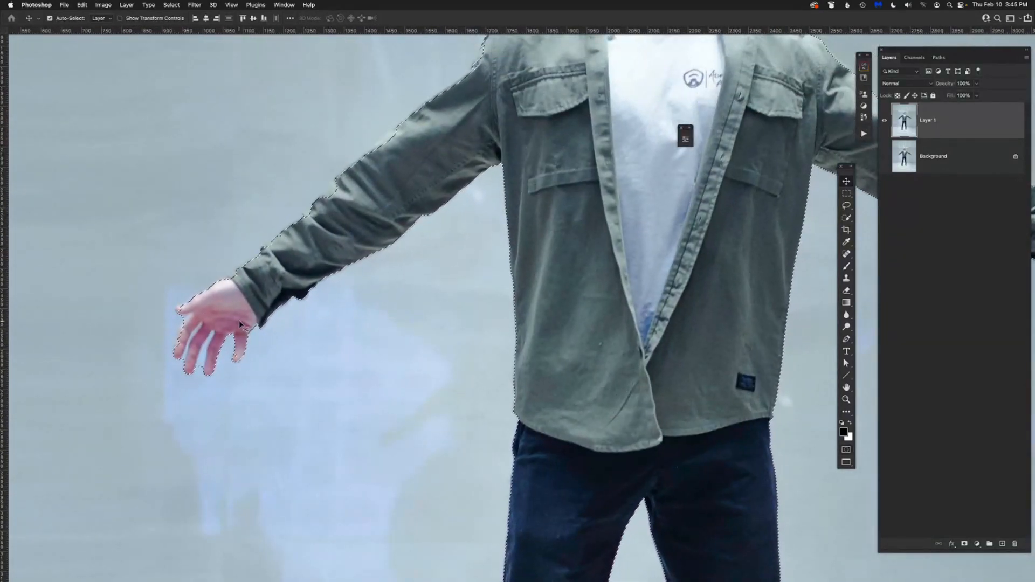
left_click_drag(734, 313, 595, 314)
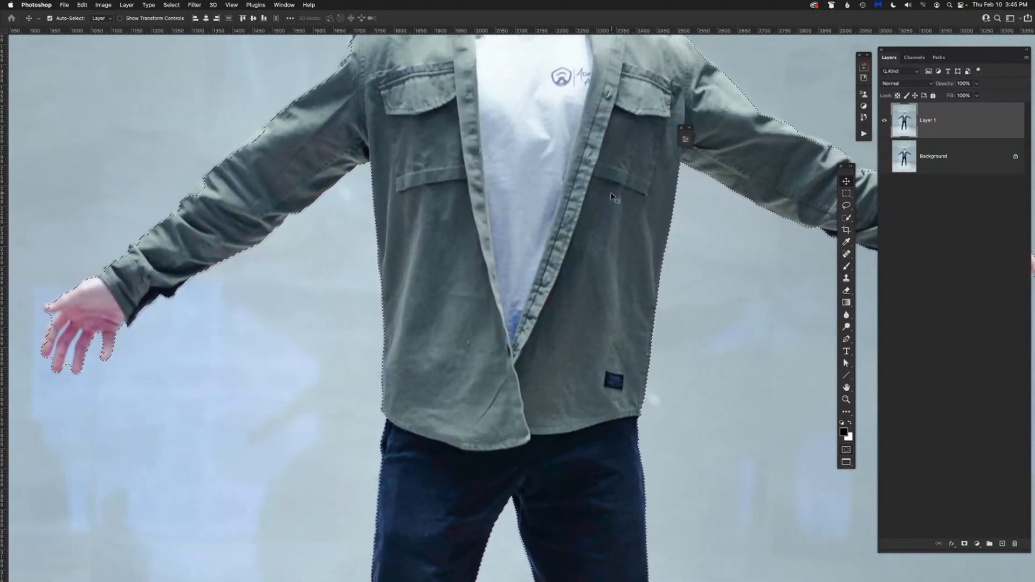
Enter Quick Mask mode with color indicating selected areas and set the overlay color to red (R 248, G 10, B 38).
double_click(846, 451)
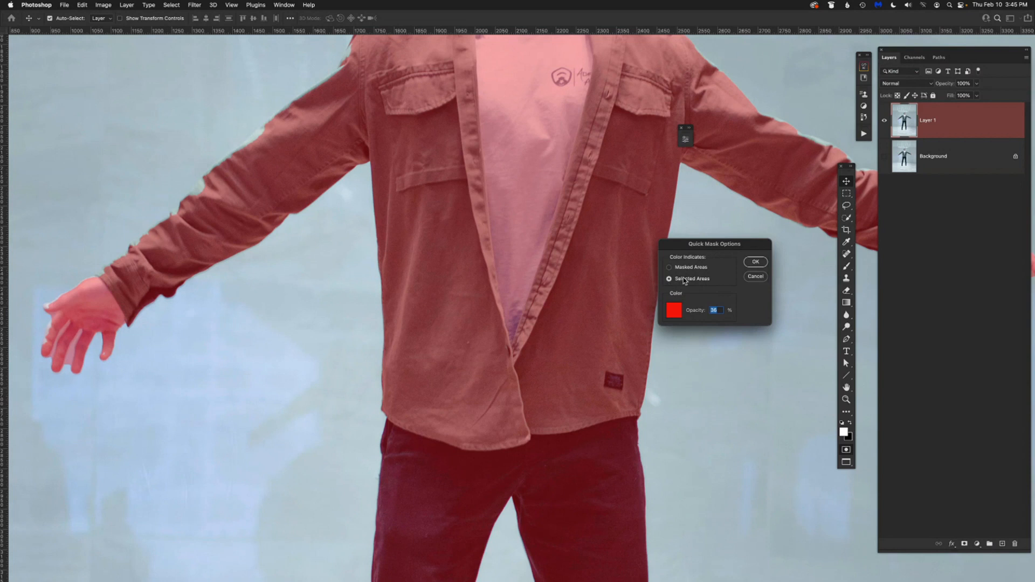
left_click(674, 310)
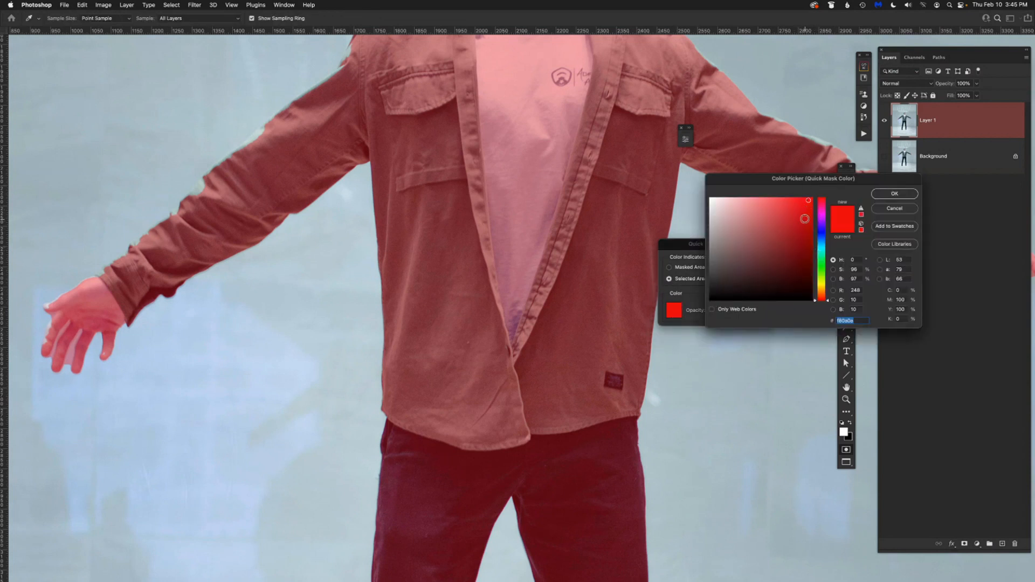
left_click(823, 262)
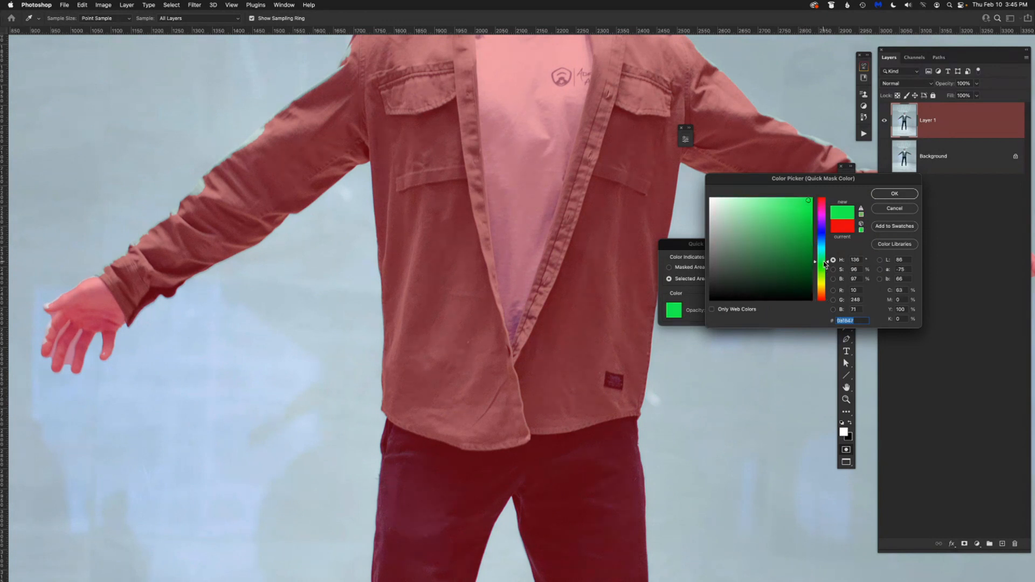
left_click(824, 244)
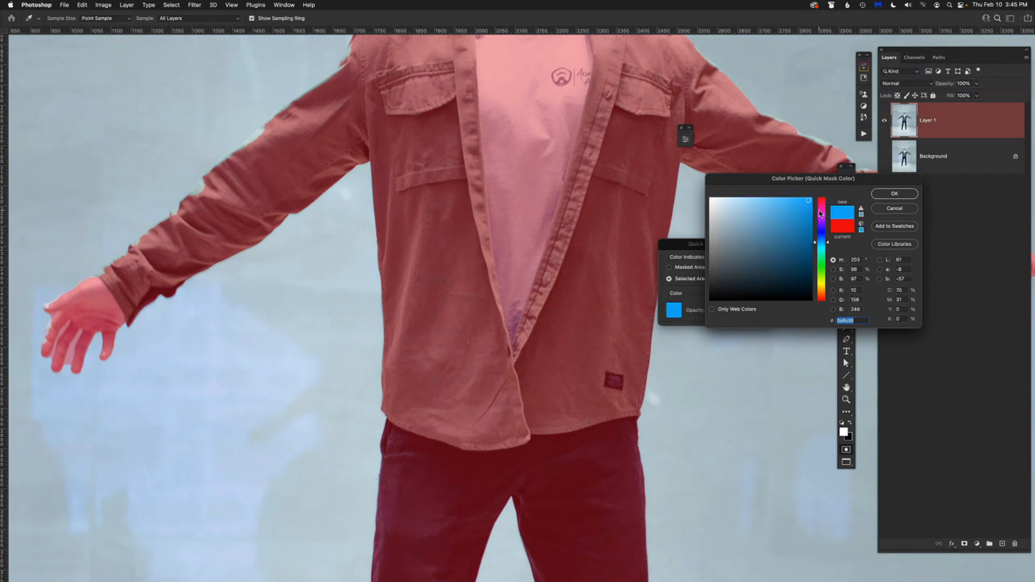
left_click(823, 201)
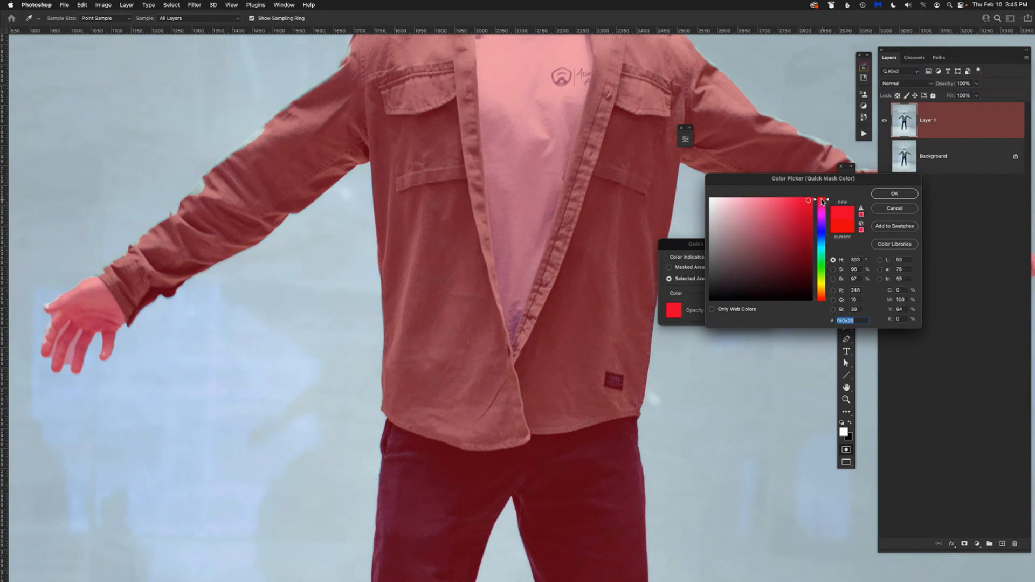
left_click(889, 194)
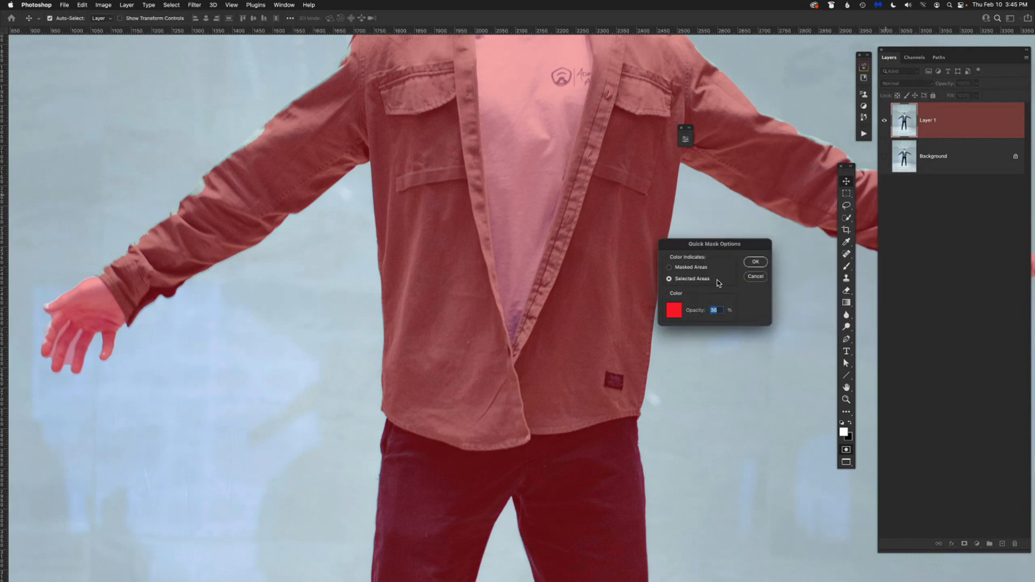
left_click(754, 262)
Compare the selection outline with the red overlay by switching Quick Mask mode off and back on.
left_click_drag(504, 305, 538, 484)
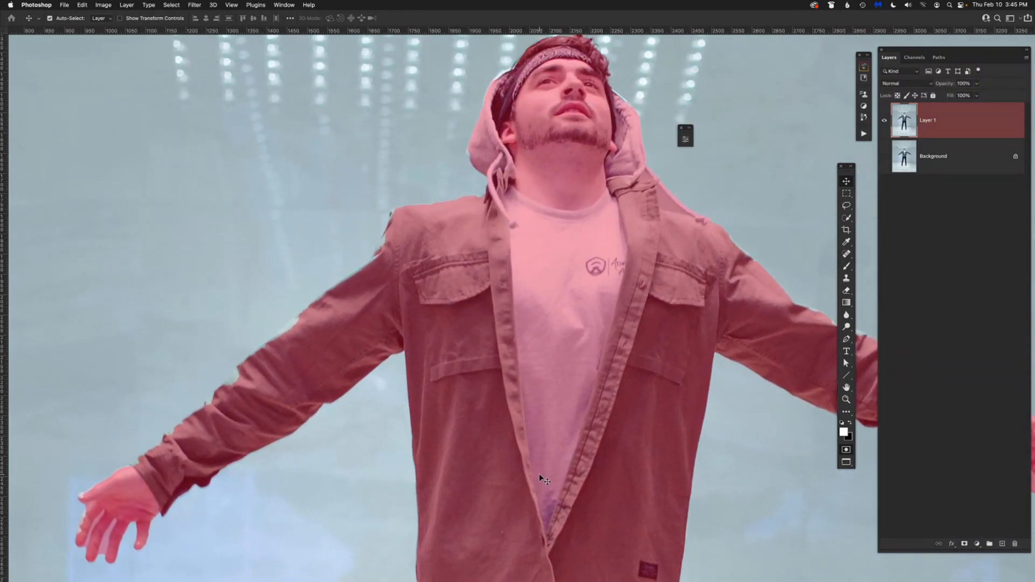
key("q")
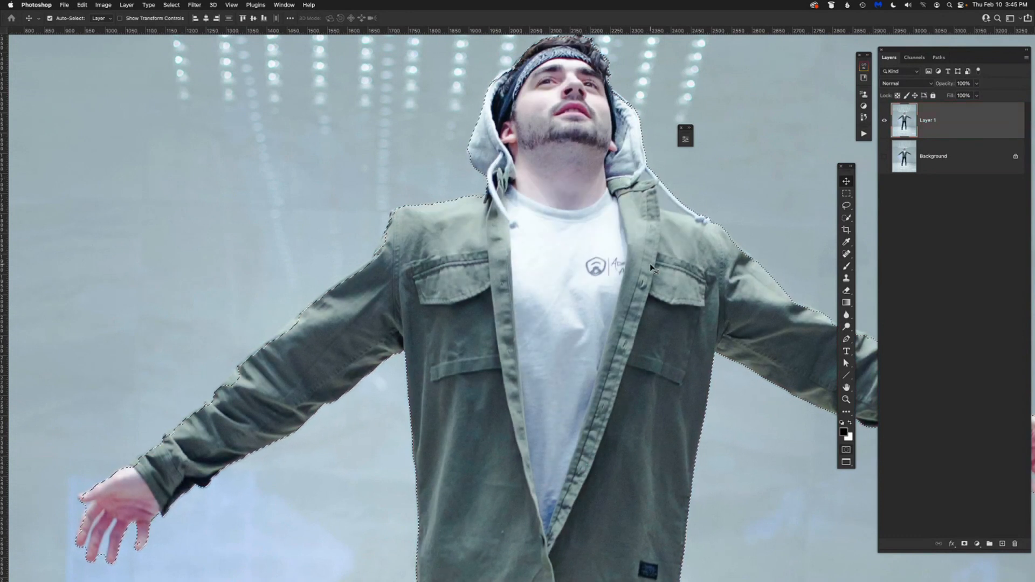
key("q")
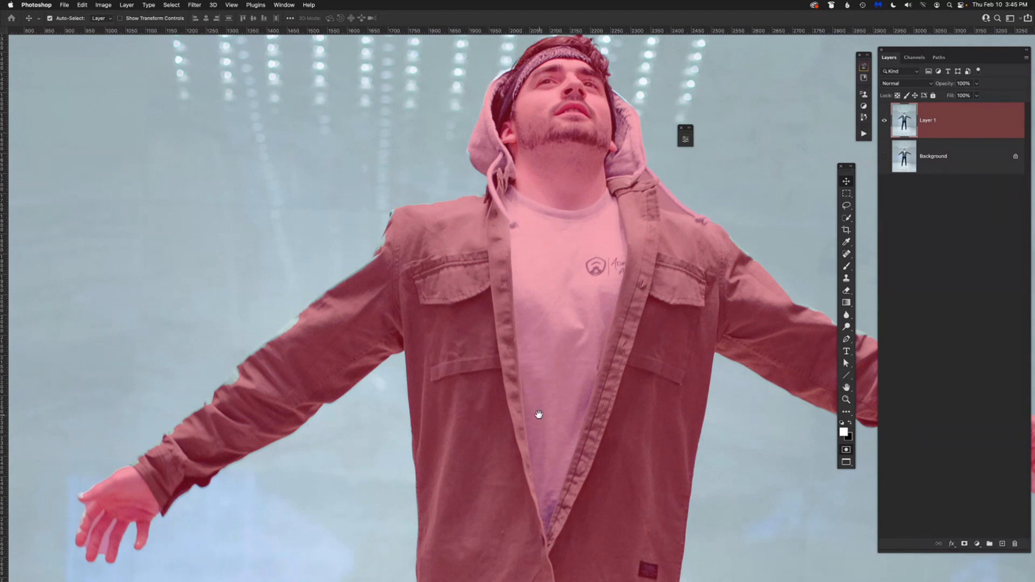
left_click_drag(538, 414, 522, 363)
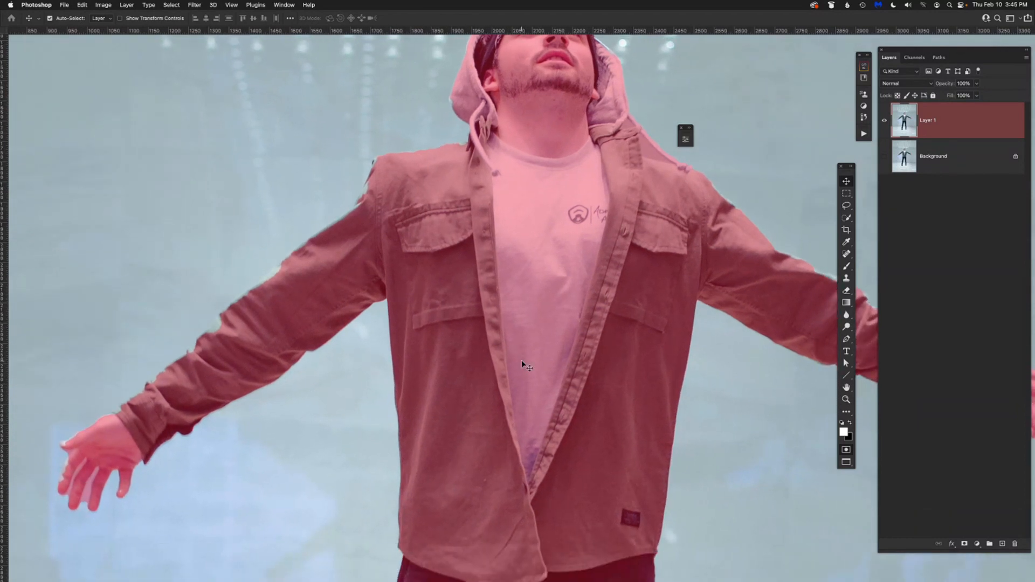
Activate the Brush tool with a smaller tip and set its opacity to 100%.
key("b")
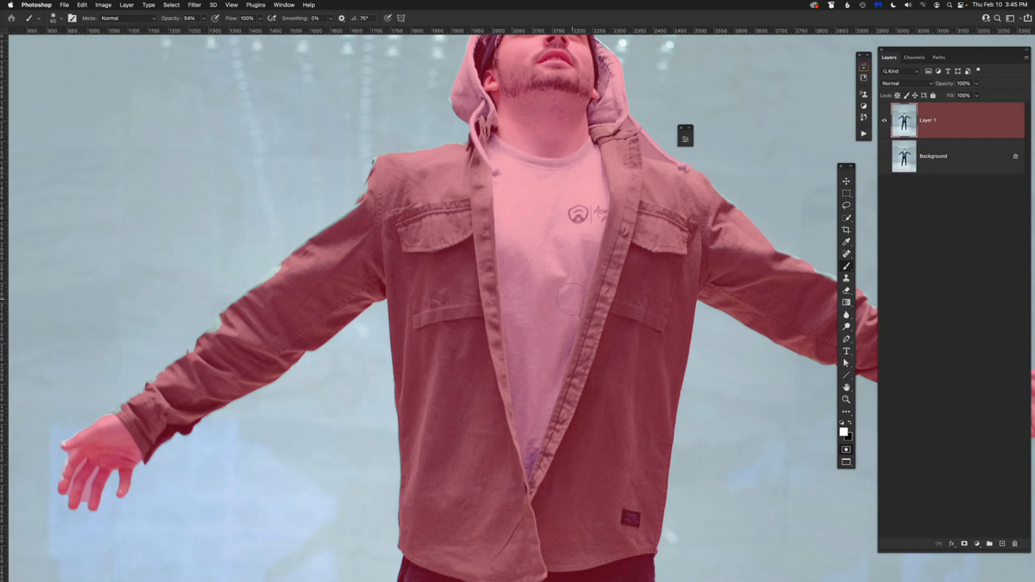
key("bracketleft")
key("bracketleft")
left_click_drag(169, 22, 236, 27)
type("92")
key("Return")
left_click_drag(173, 20, 180, 21)
Paint black along the upper edge of the sleeve on the image's left side to add its missing parts to the quick mask.
left_click_drag(268, 281, 281, 270)
key("x")
left_click_drag(286, 268, 268, 280)
left_click_drag(256, 285, 256, 285)
left_click(237, 299, "shift")
left_click_drag(213, 330, 218, 321)
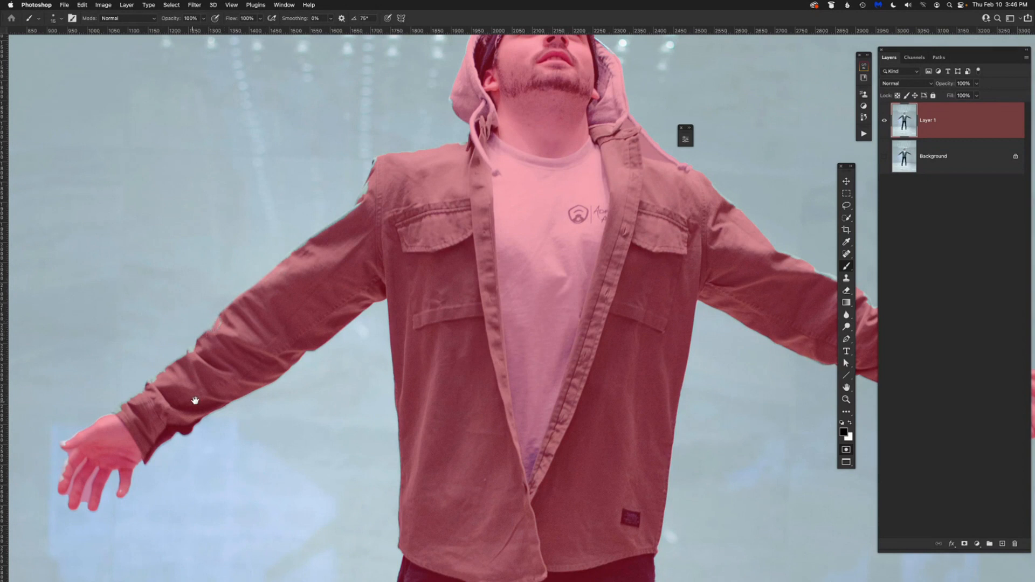
Paint white with a smaller brush between the fingers of the hand on the image's left side to remove the gaps from the mask.
left_click_drag(193, 400, 343, 322)
scroll(340, 321, "up", 3)
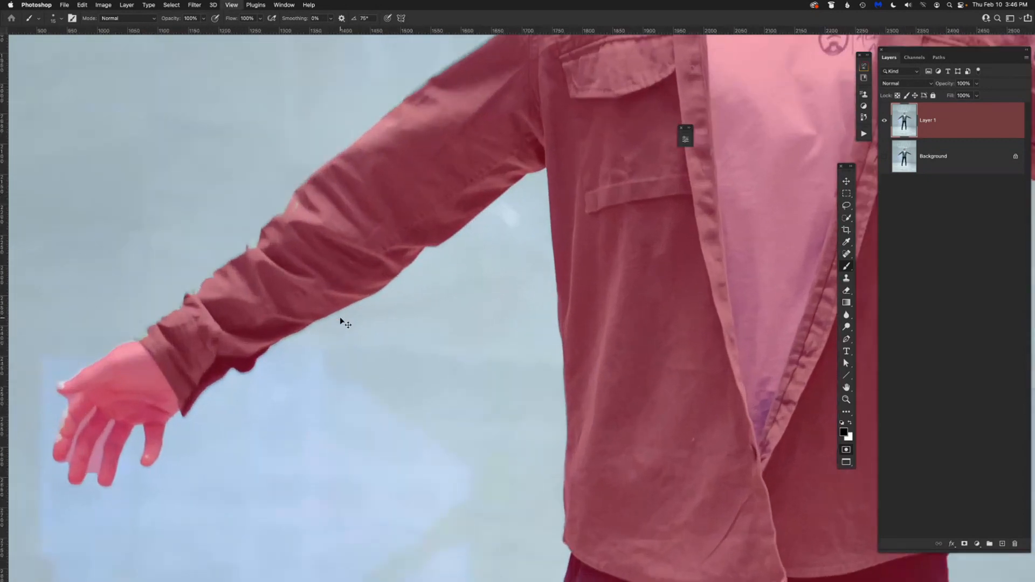
left_click_drag(363, 358, 597, 260)
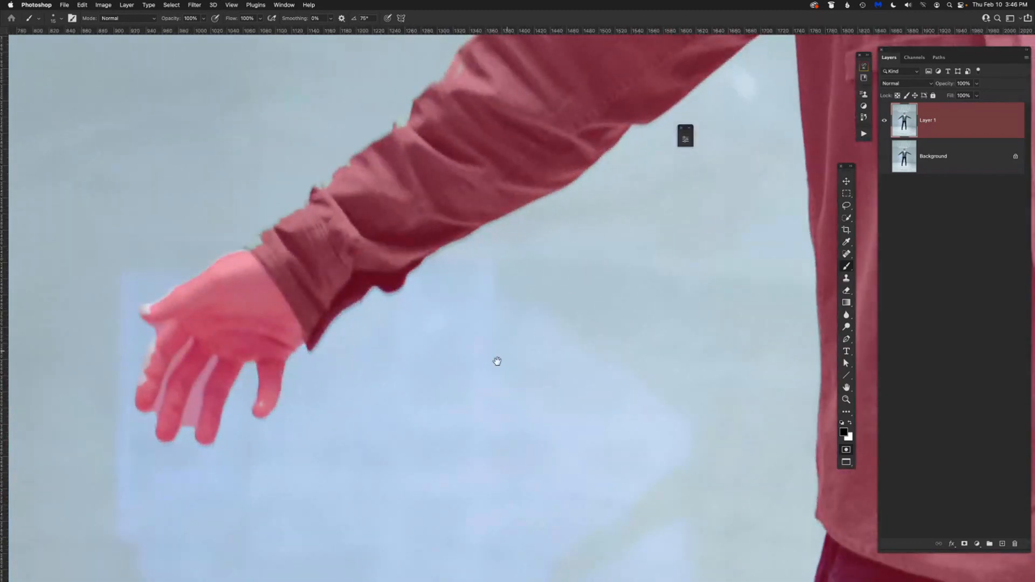
left_click_drag(495, 360, 571, 307)
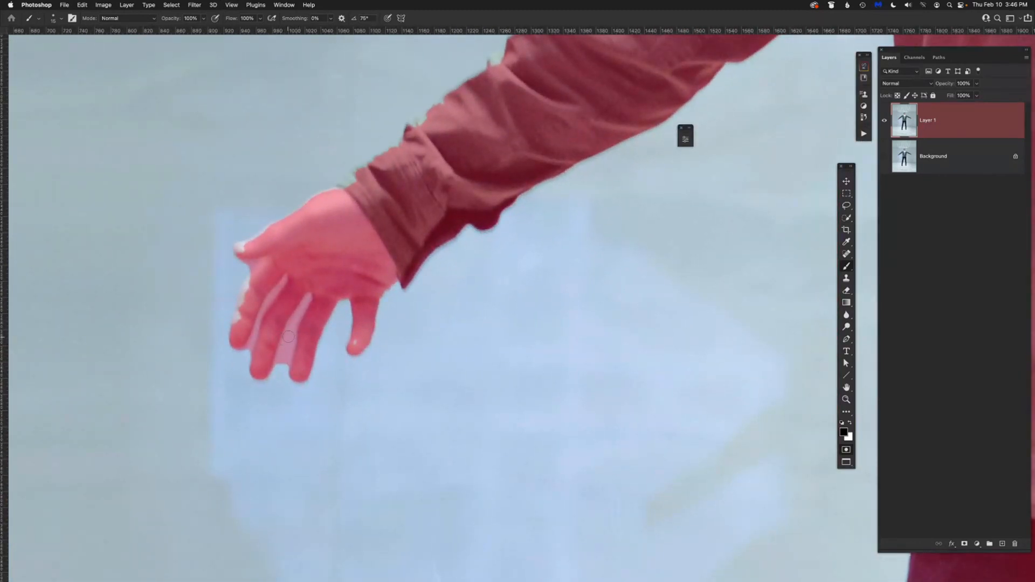
key("x")
key("bracketleft")
left_click_drag(277, 365, 282, 349)
mouse_move(290, 322)
left_mouse_down()
mouse_move(282, 348)
mouse_move(307, 295)
mouse_move(293, 336)
left_mouse_up()
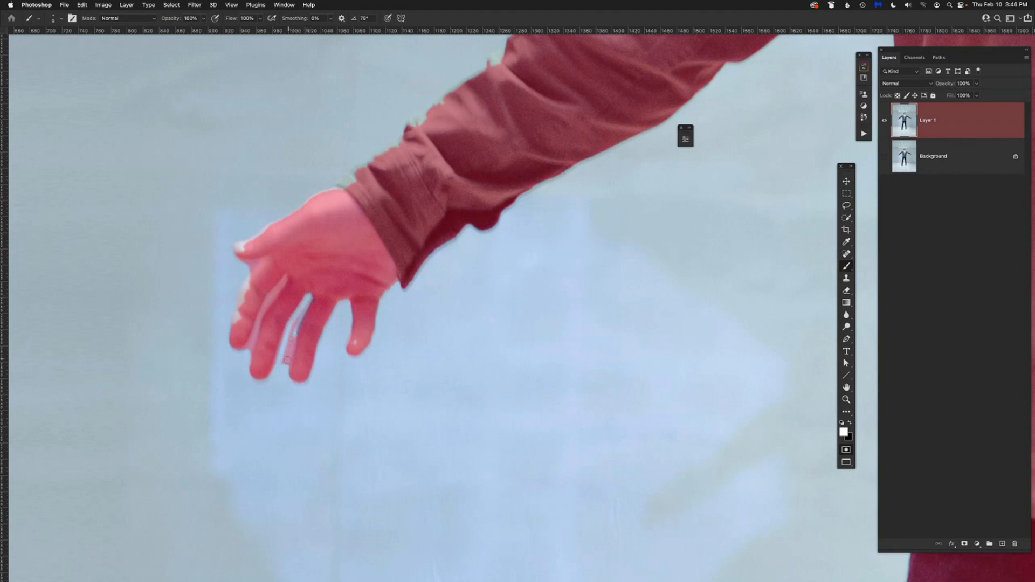
left_click_drag(286, 372, 305, 308)
left_click_drag(286, 344, 282, 369)
mouse_move(257, 323)
left_mouse_down()
mouse_move(287, 280)
mouse_move(254, 335)
left_mouse_up()
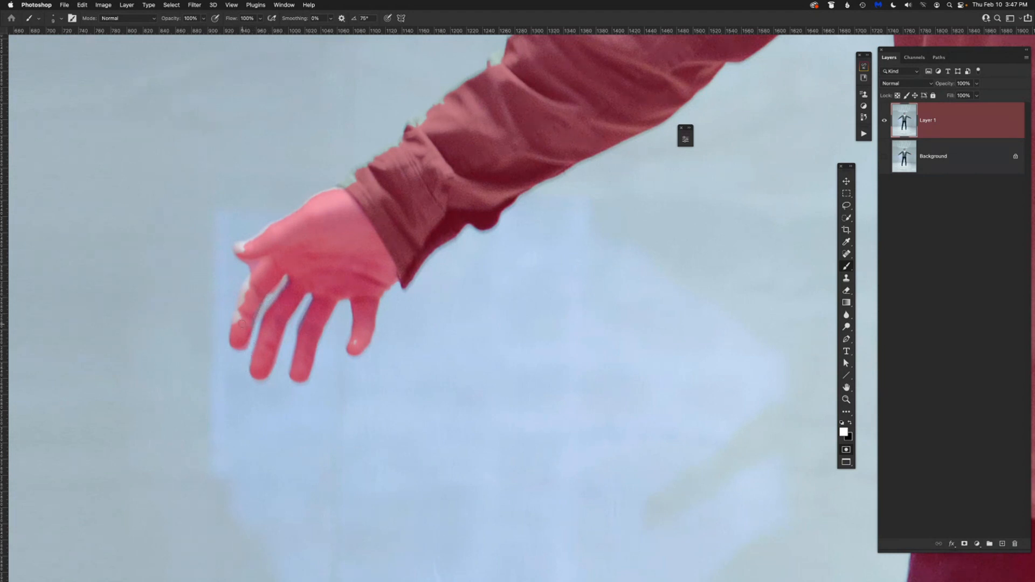
Paint black along the outer finger, thumb and upper edge of the same hand to add them to the mask.
key("x")
left_click_drag(235, 324, 249, 279)
key("x")
key("x")
mouse_move(242, 249)
left_mouse_down()
mouse_move(235, 246)
mouse_move(353, 184)
mouse_move(333, 191)
left_mouse_up()
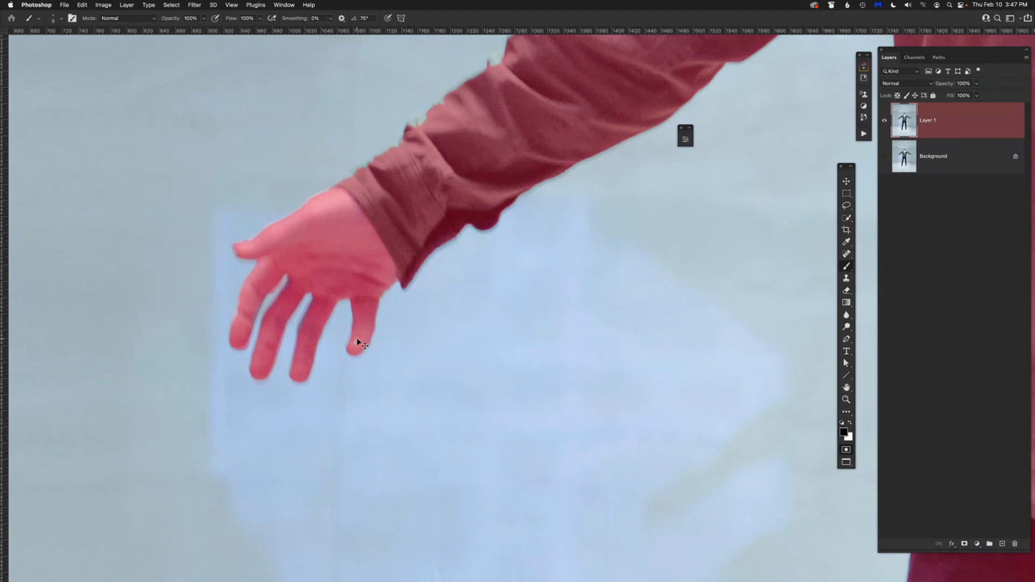
Exit Quick Mask mode to turn the refined mask back into a selection and activate the Rectangular Marquee tool.
key("super+minus")
key("super+minus")
key("super+minus")
key("super+minus")
key("super+minus")
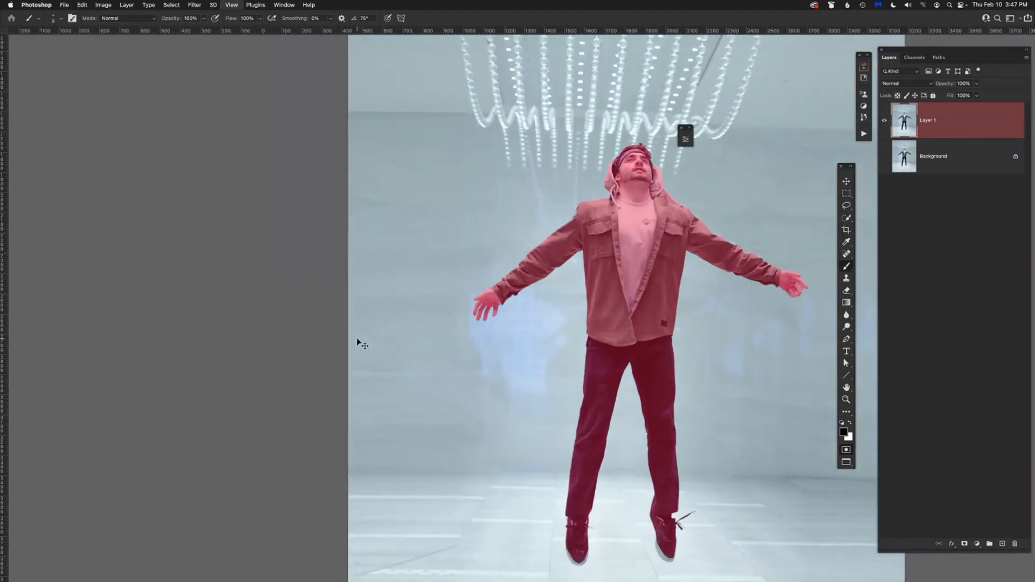
left_click_drag(602, 311, 487, 316)
key("q")
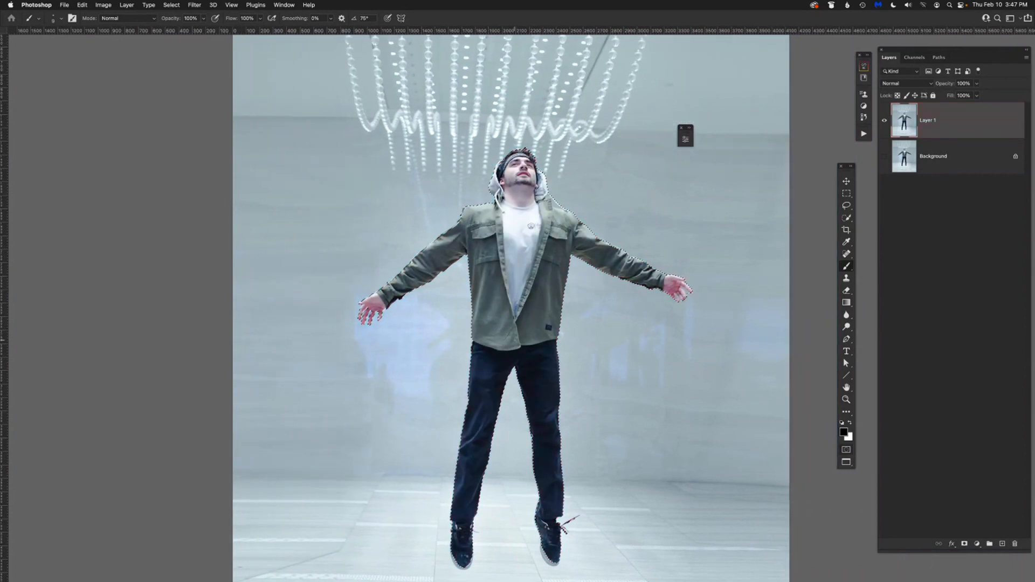
scroll(485, 307, "right", 2)
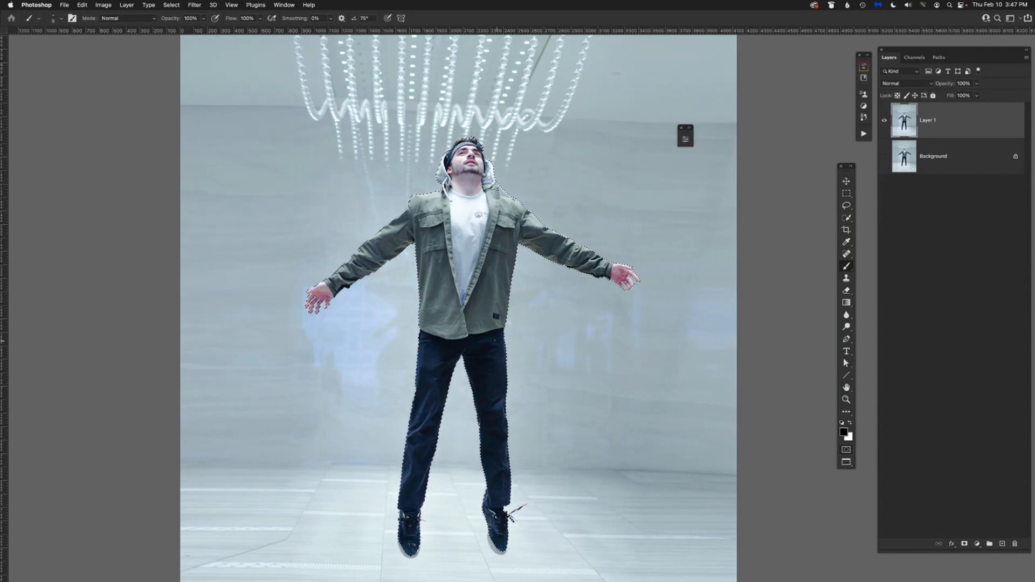
key("m")
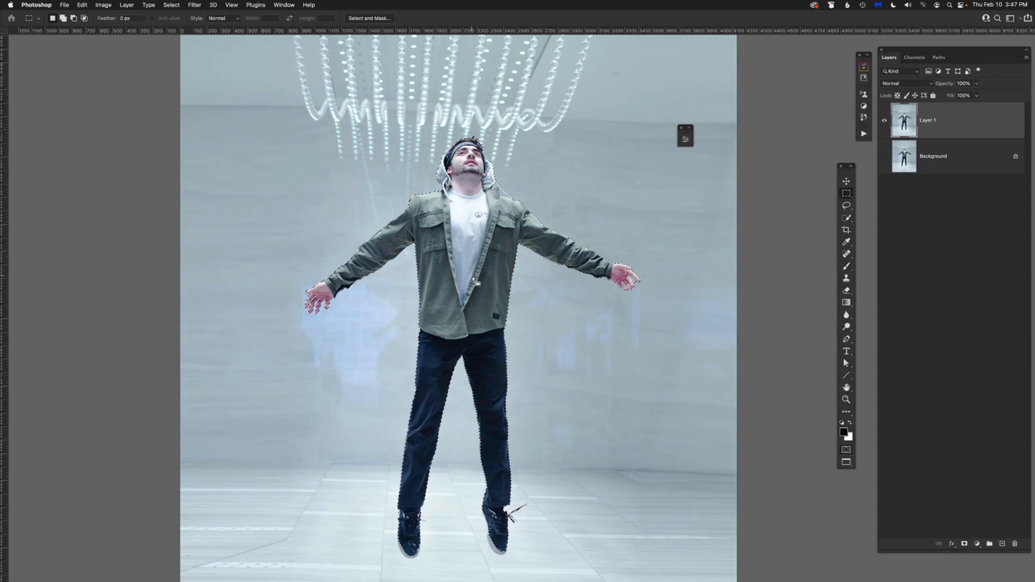
Feather the selection by 1 pixel and add it to Layer 1 as a layer mask to hide the background.
right_click(461, 278)
left_click(479, 298)
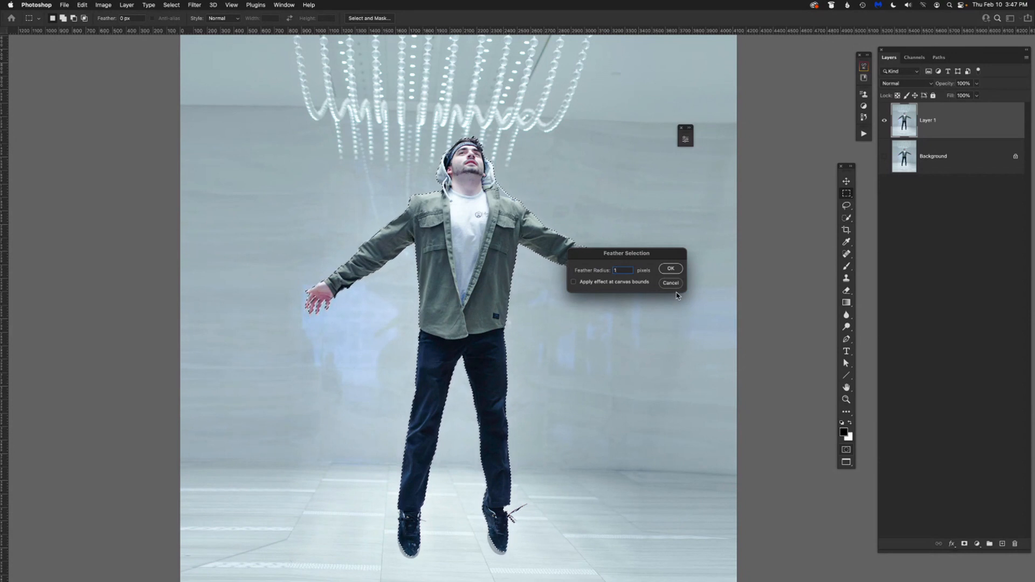
left_click(673, 268)
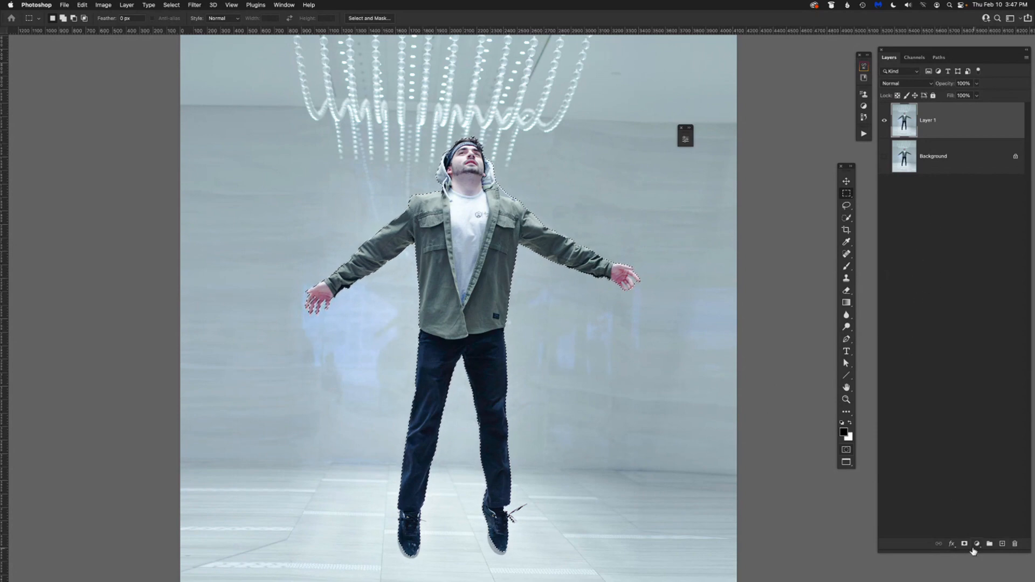
left_click(964, 545)
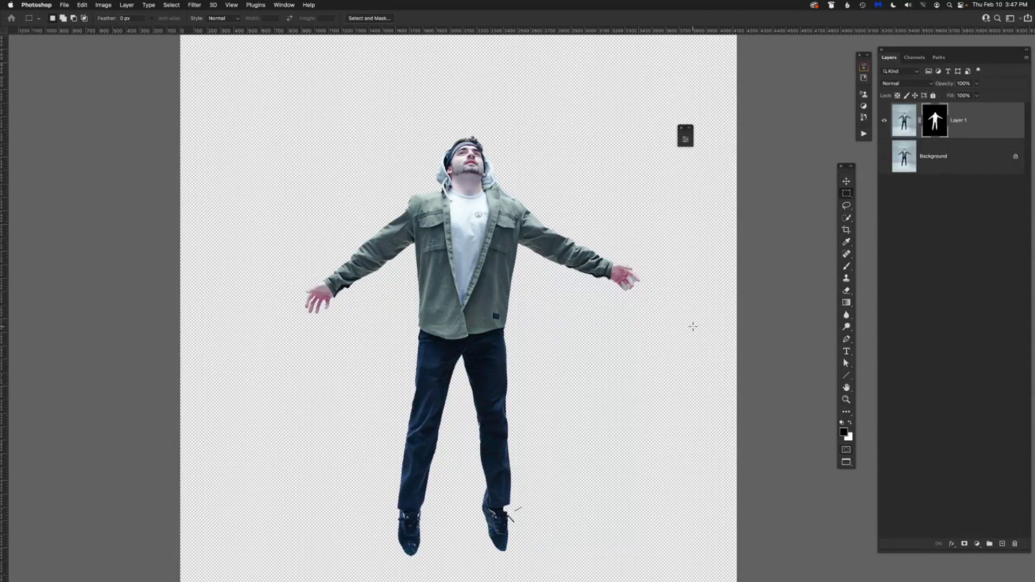
Paint black with a small brush on Layer 1's mask to hide the background between the fingers of the hand on the image's right side.
left_click_drag(621, 418, 603, 368)
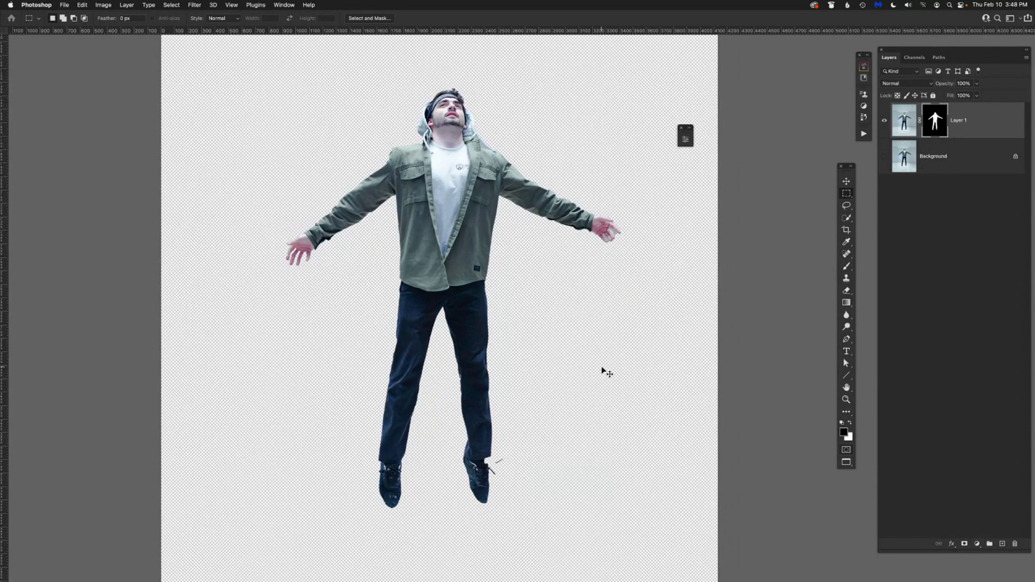
key("super+equal")
key("super+equal")
key("super+equal")
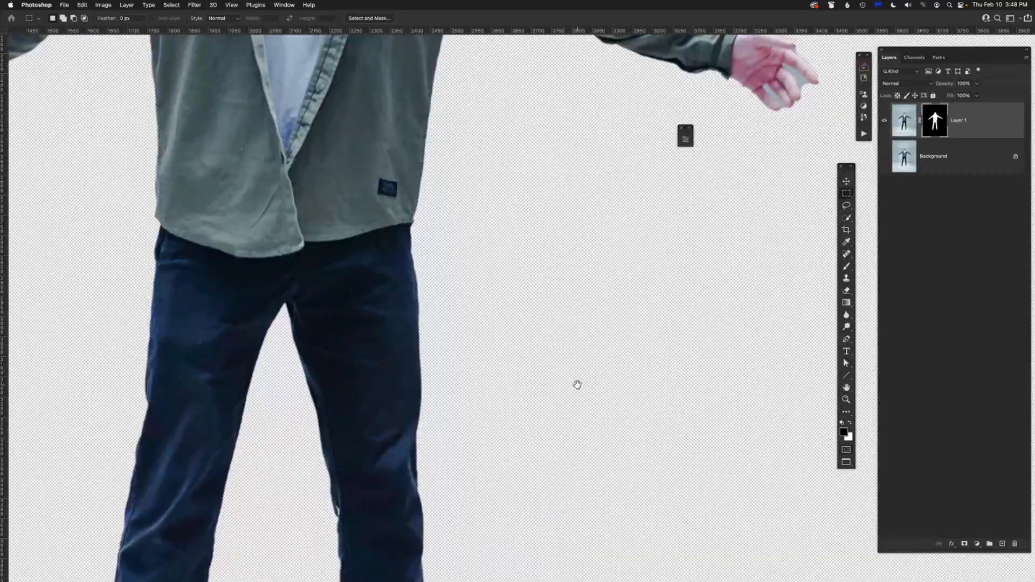
left_click_drag(577, 385, 504, 576)
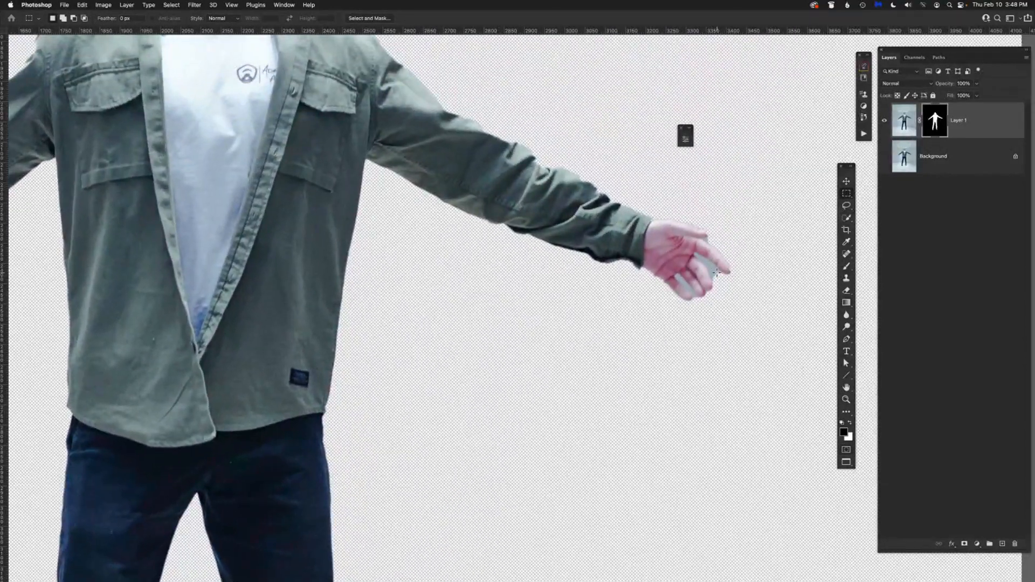
key("b")
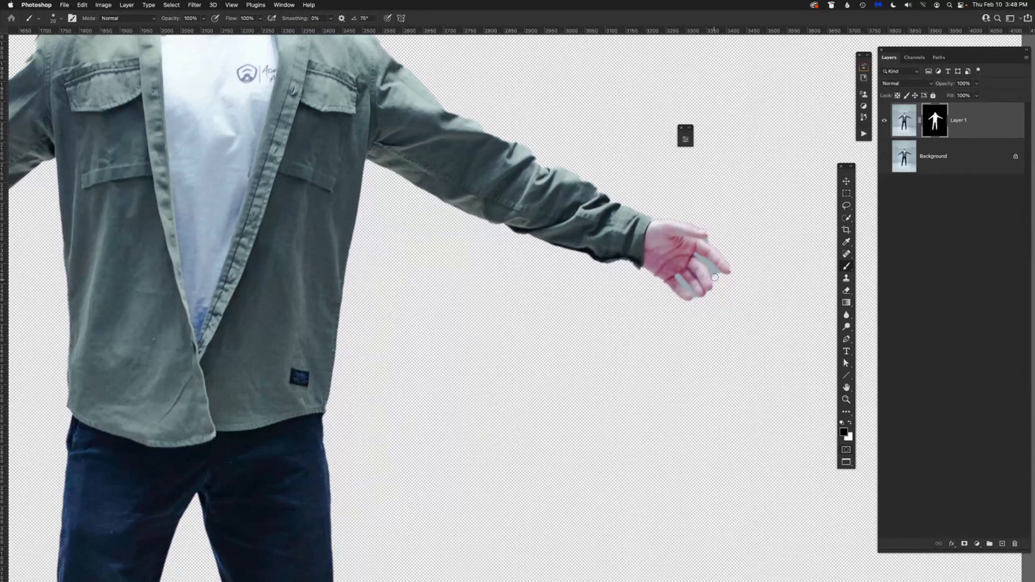
mouse_move(697, 255)
left_mouse_down()
mouse_move(722, 277)
mouse_move(682, 284)
left_mouse_up()
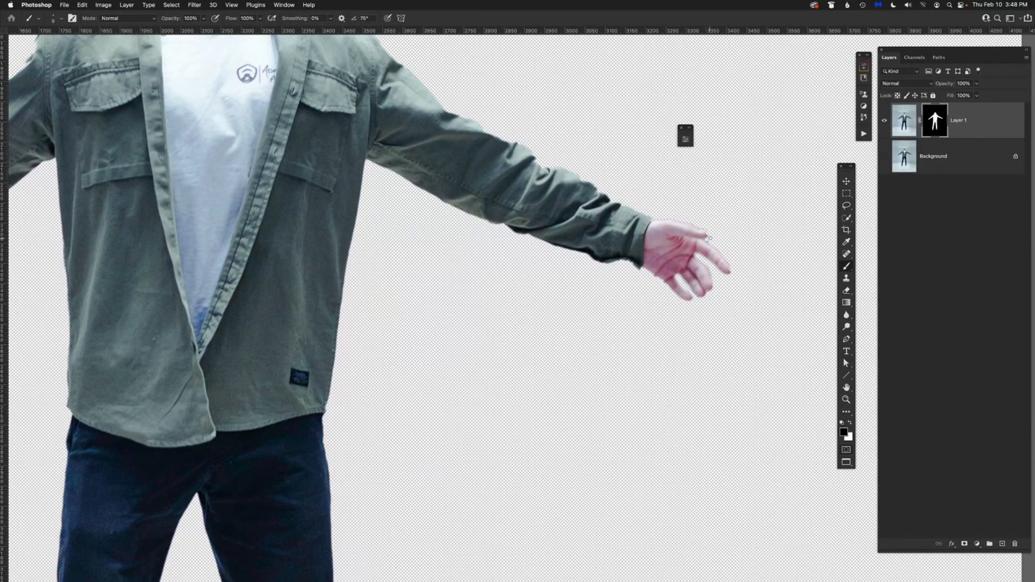
key("super+0")
key("super+minus")
key("super+minus")
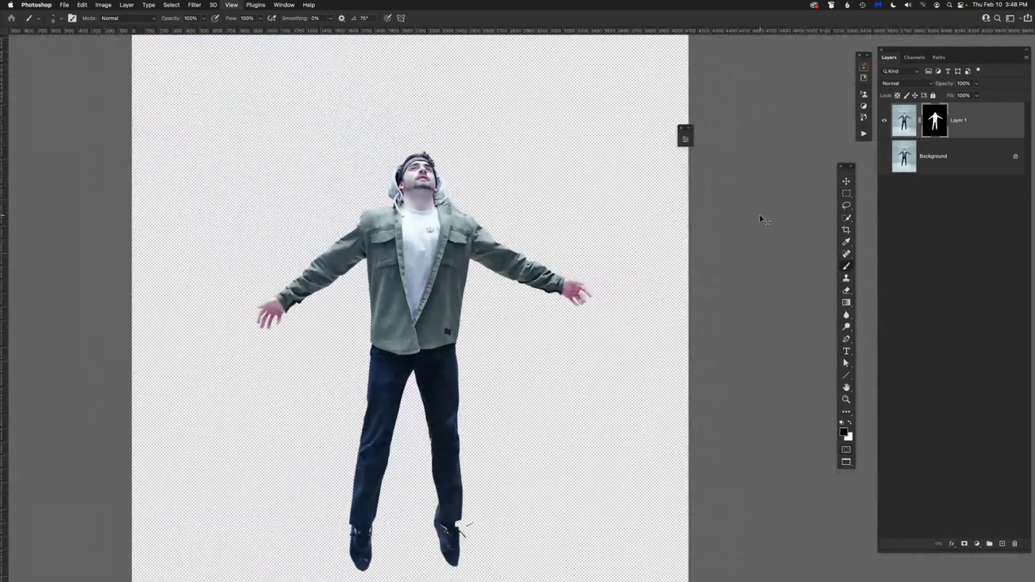
left_click_drag(497, 338, 508, 294)
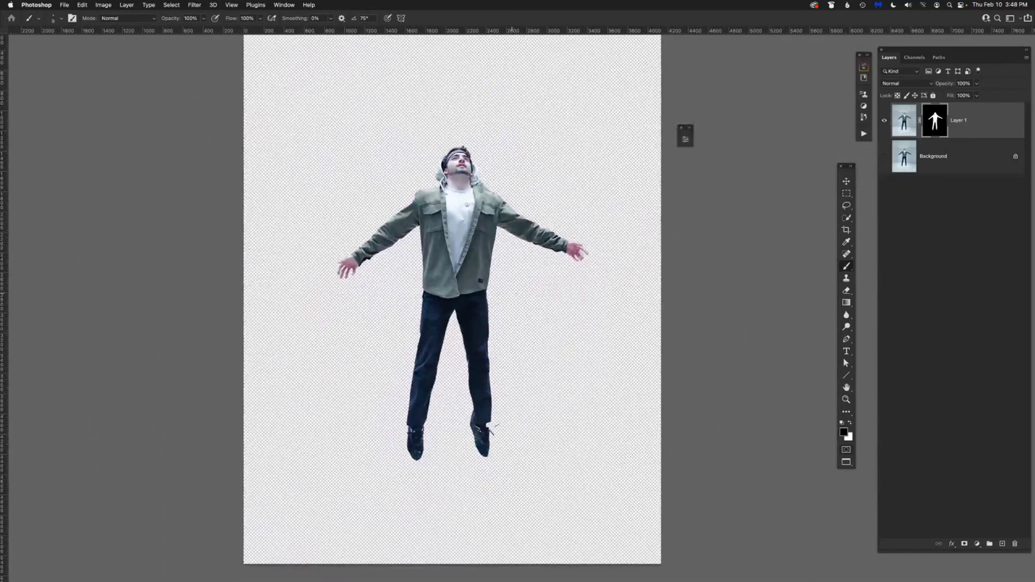